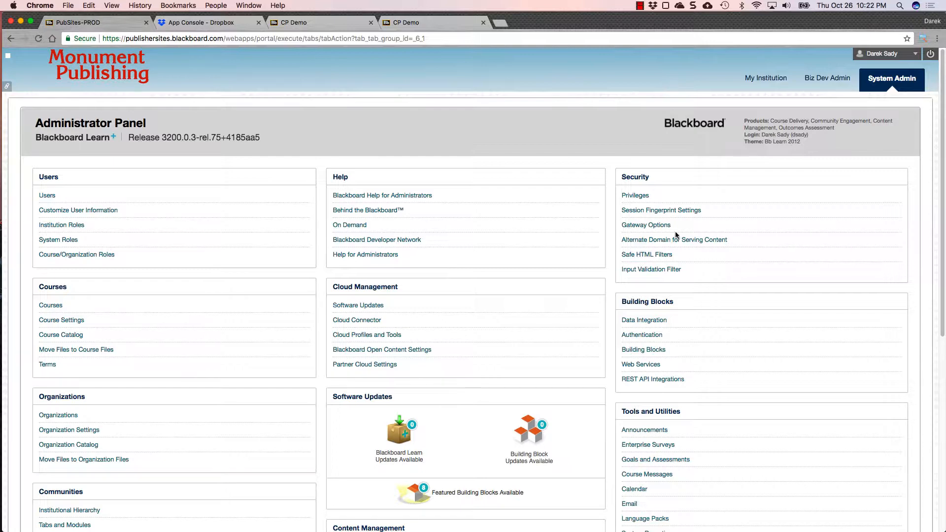
Find the Dropbox Integration building block among the installed tools and open its settings
click(658, 352)
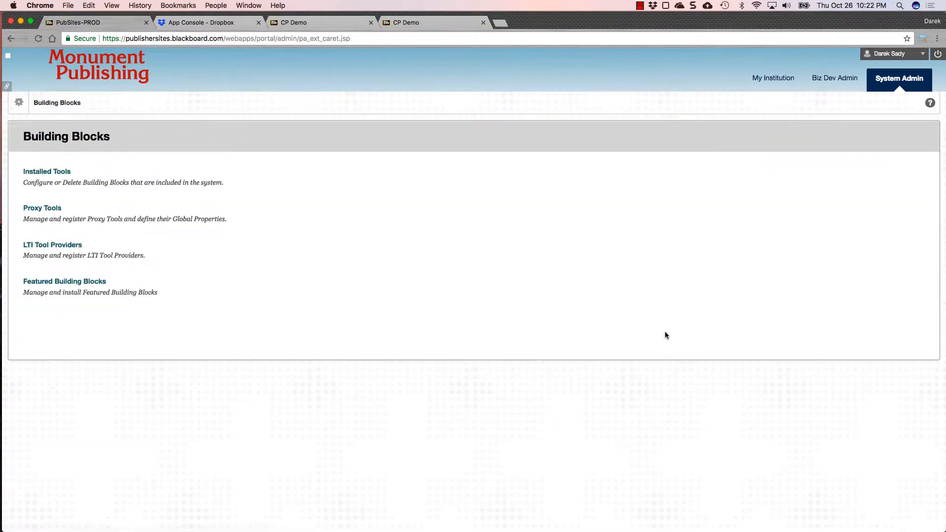
click(68, 172)
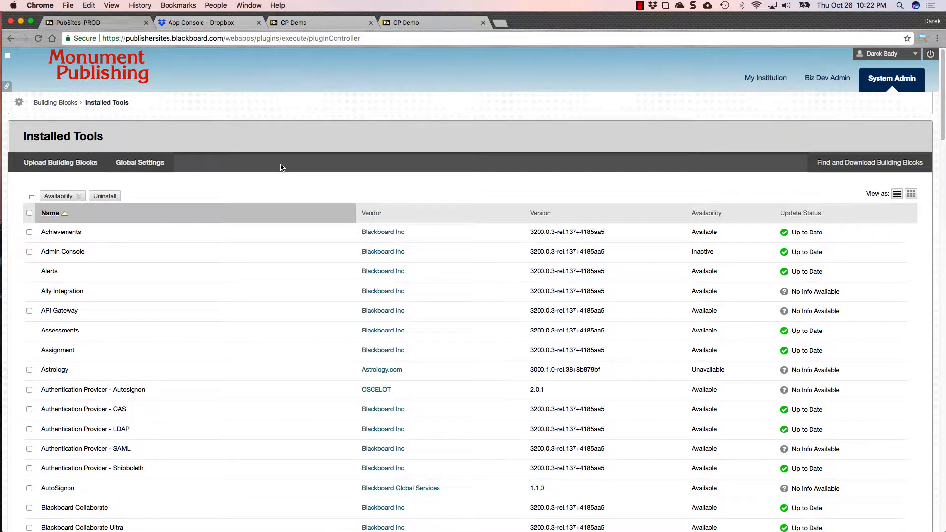
key(super+f)
key(Return)
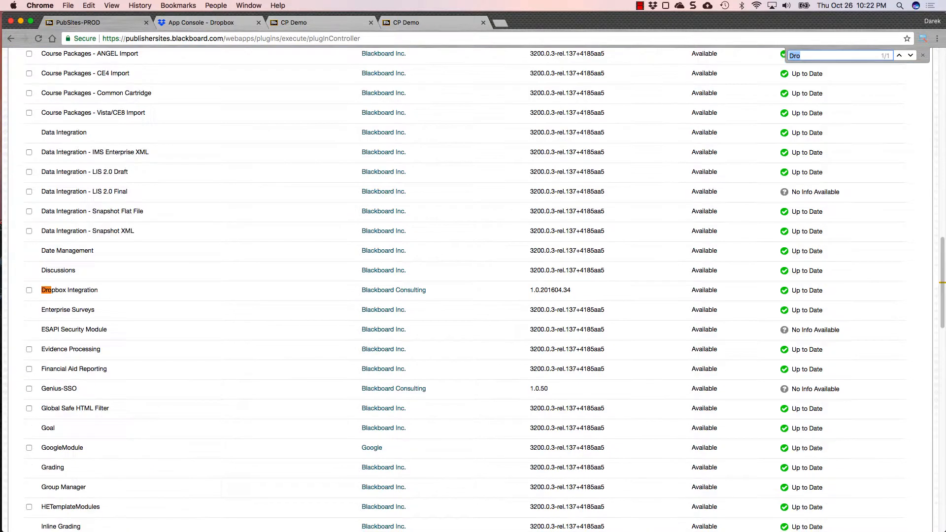
click(106, 292)
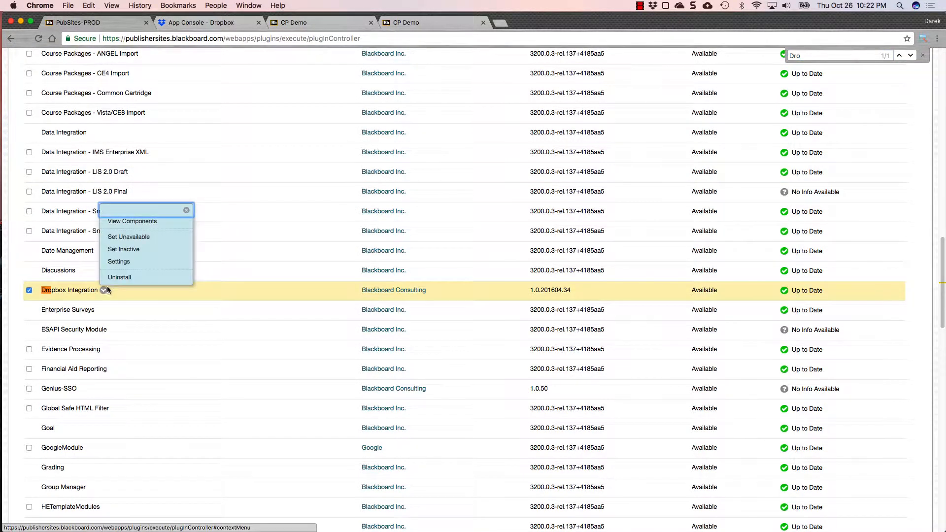
click(119, 259)
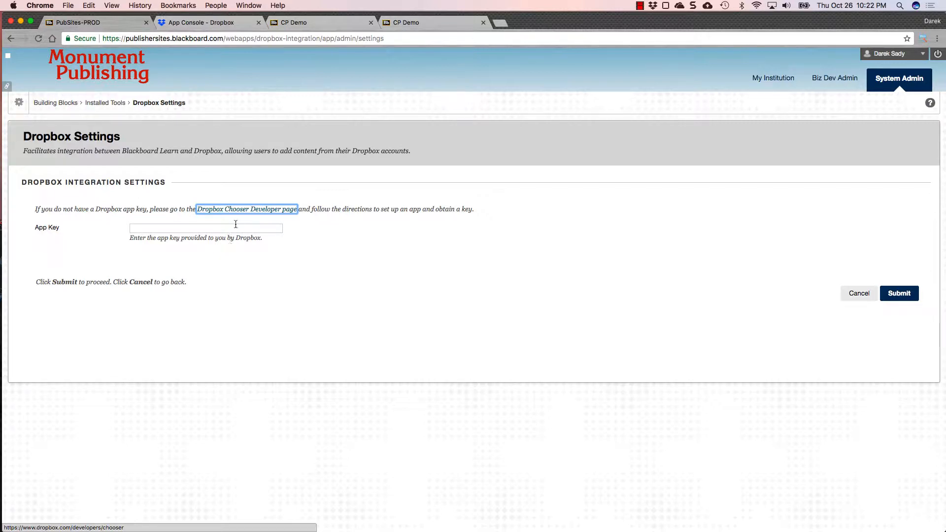
Switch to the Dropbox App Console and open the bb9-cp.blackboard.com app to examine its settings and app key
click(225, 21)
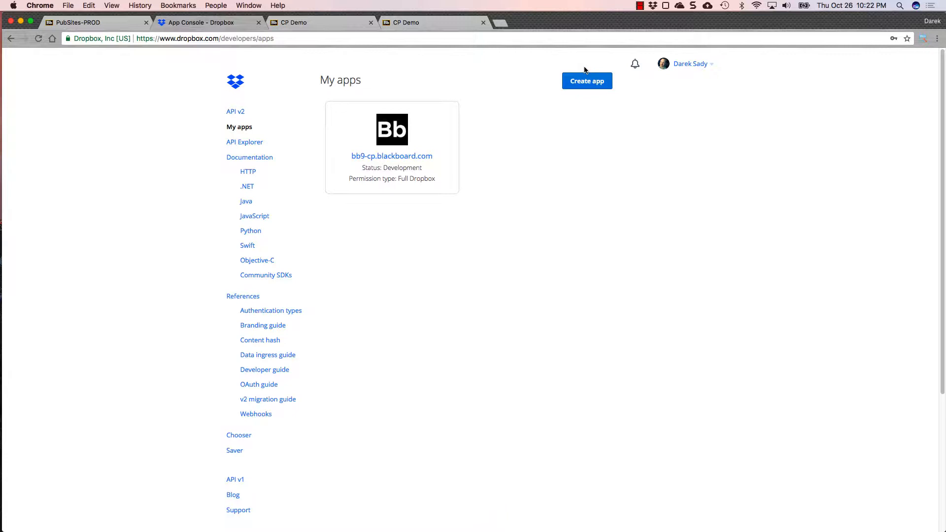
click(405, 133)
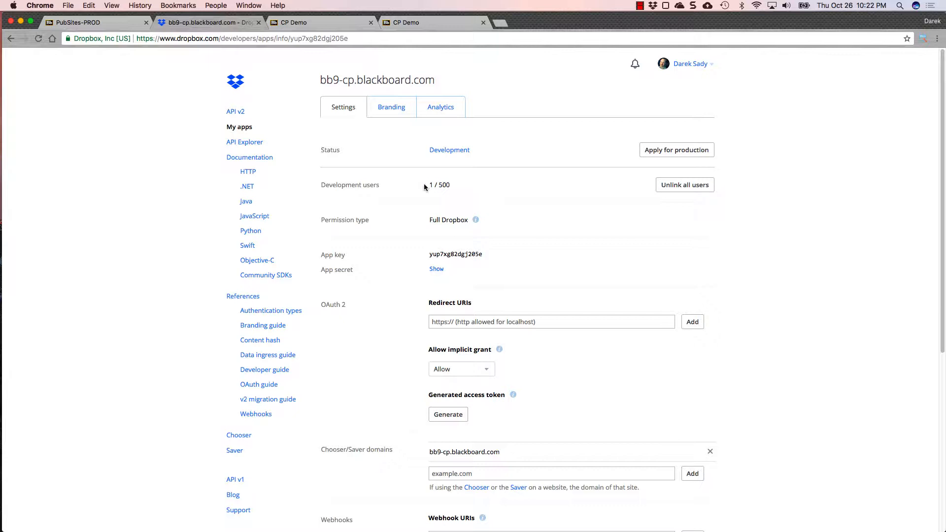
Run the Dropbox configuration check from the bb9-cp site's Dropbox Settings, sign out of the Dropbox account and close the sign-in window
click(311, 22)
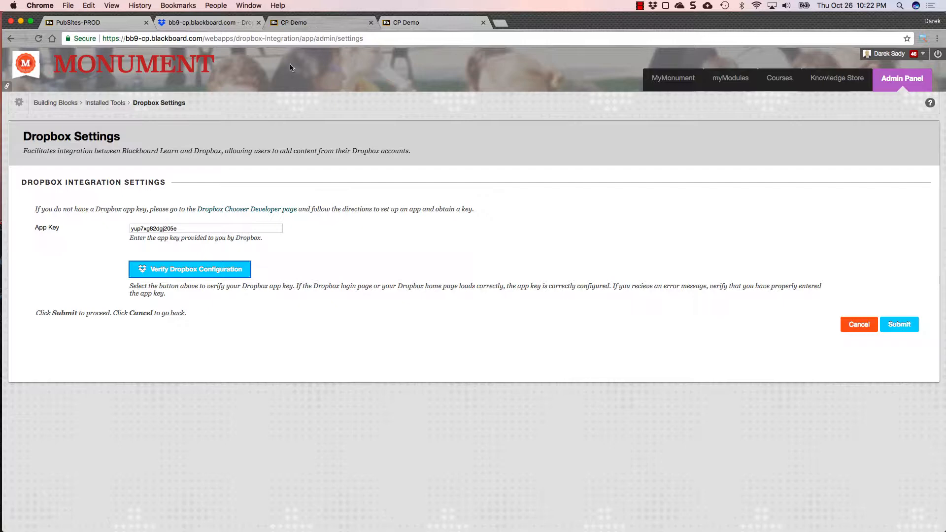
click(203, 269)
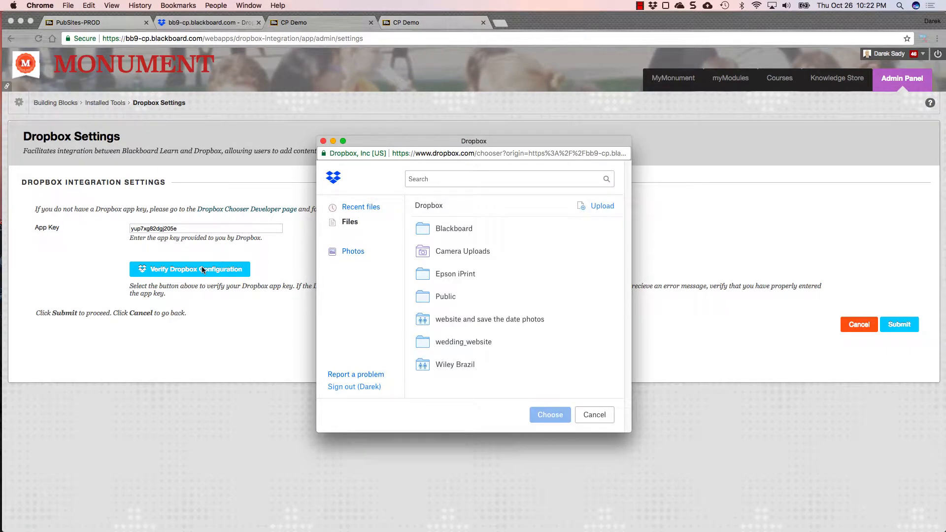
click(355, 388)
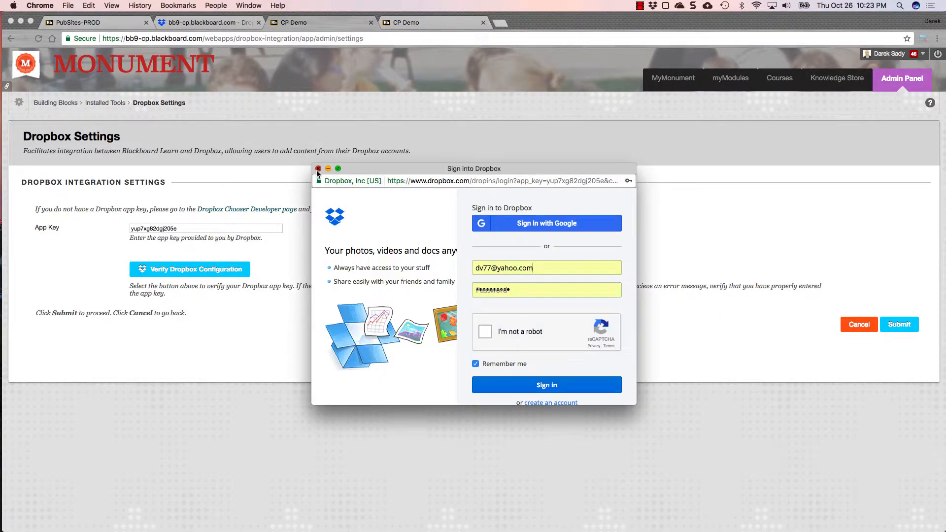
click(318, 170)
Verify the Dropbox configuration again by signing in with the saved account and passing the robot check, and close the file chooser
click(205, 272)
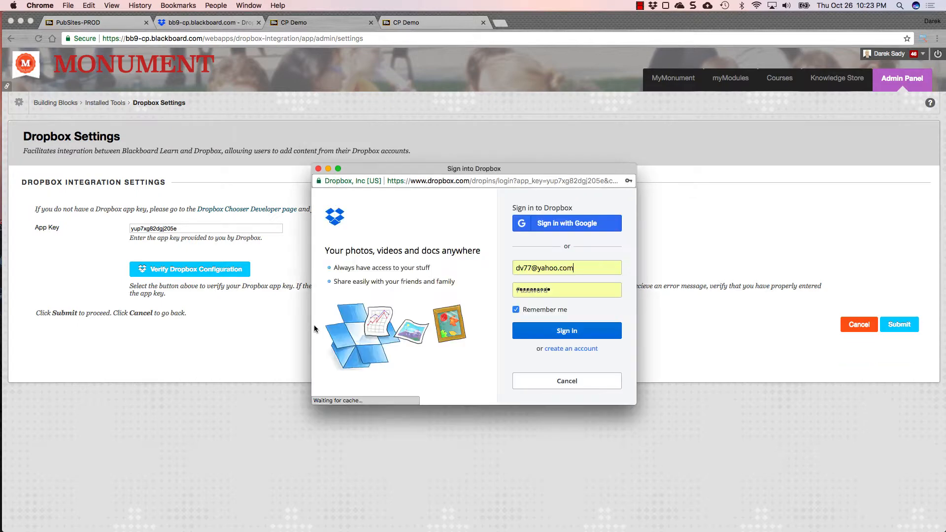
click(487, 334)
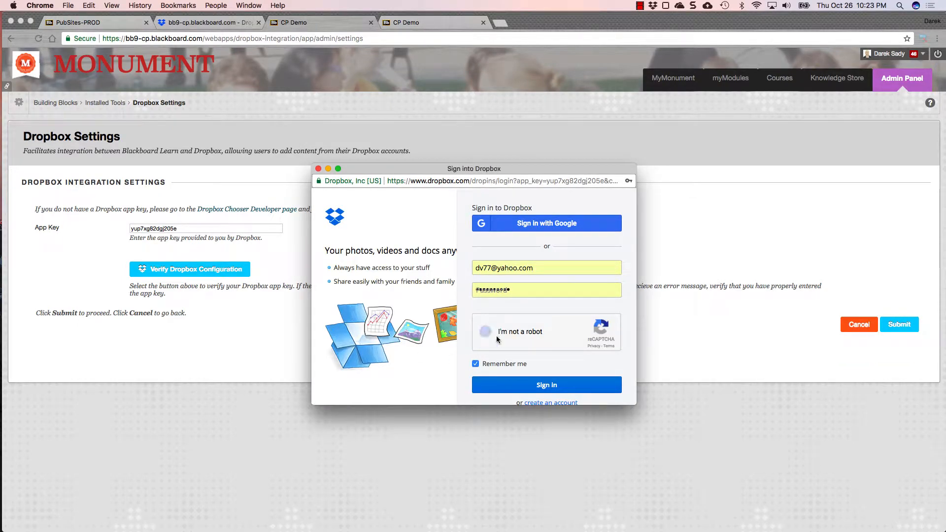
click(542, 388)
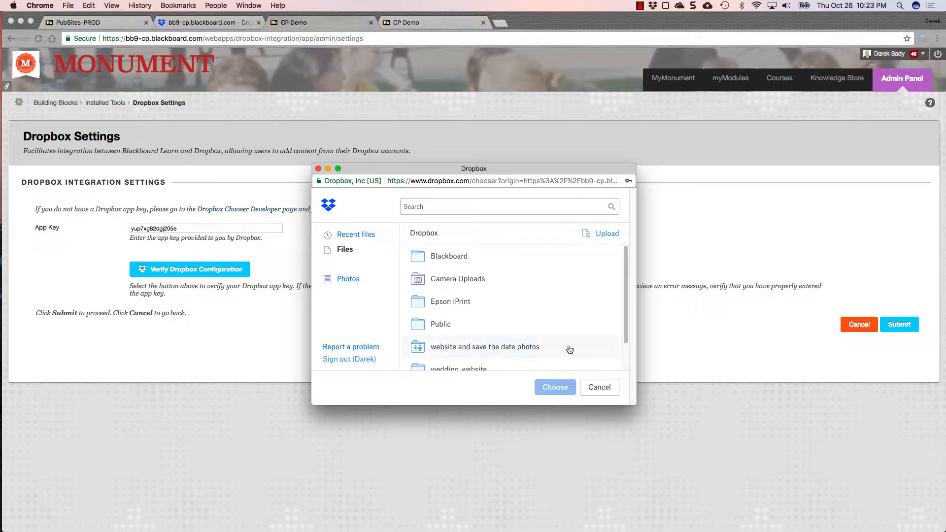
click(318, 169)
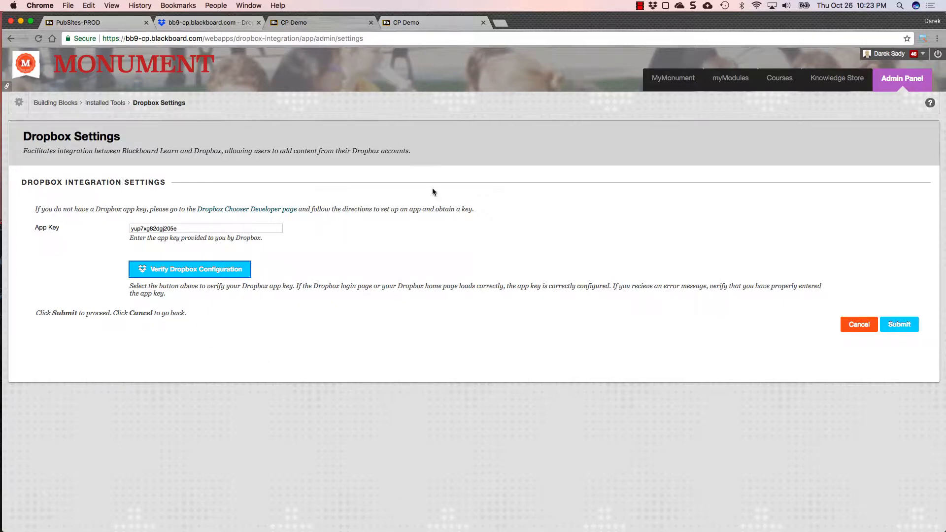
Open the system Tools settings from the Administrator Panel and find the Dropbox Integration entry by searching for "Dro"
key(super+bracketleft)
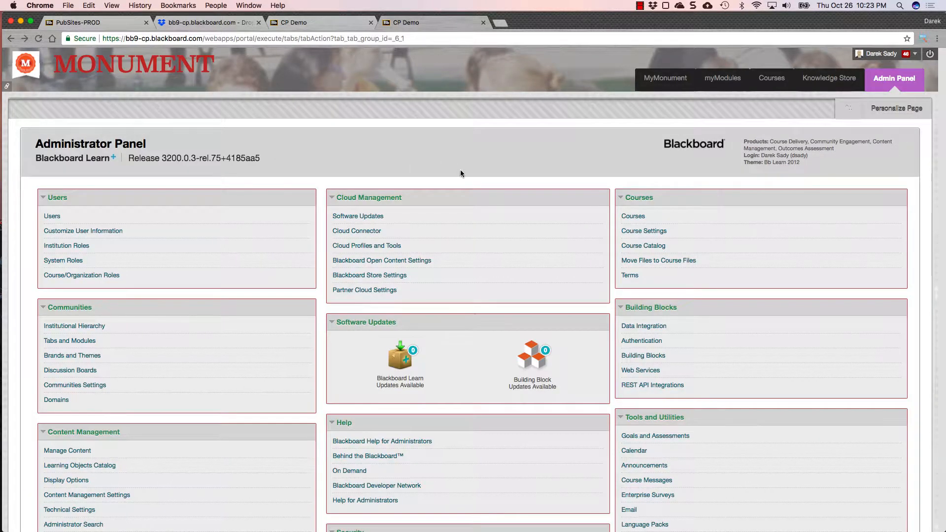
scroll(591, 327, down, 3)
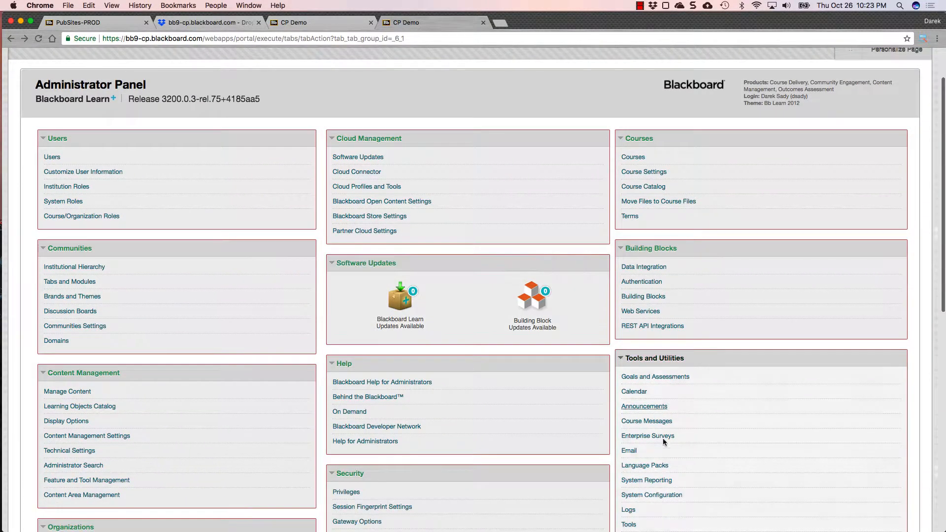
click(631, 526)
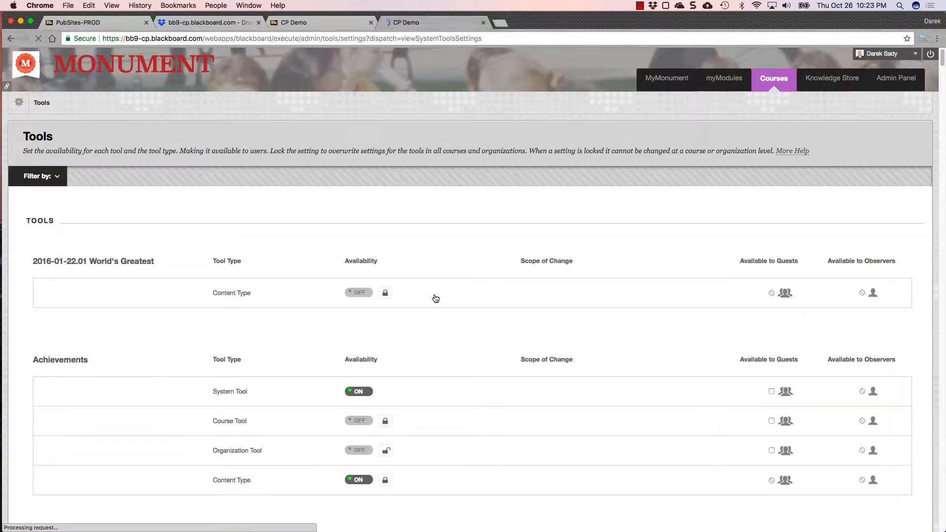
key(super+f)
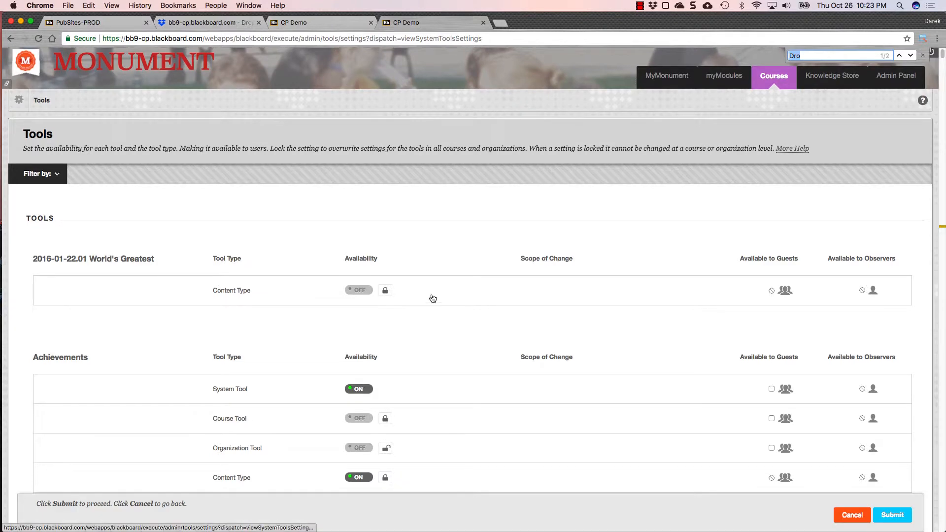
key(Return)
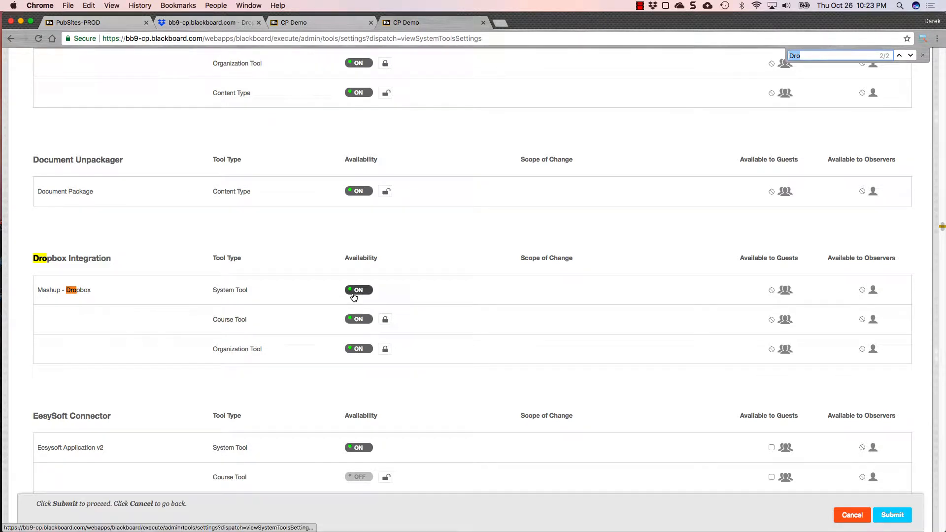
Unlock the Dropbox mashup's Course Tool availability and choose which courses the change applies to
click(385, 321)
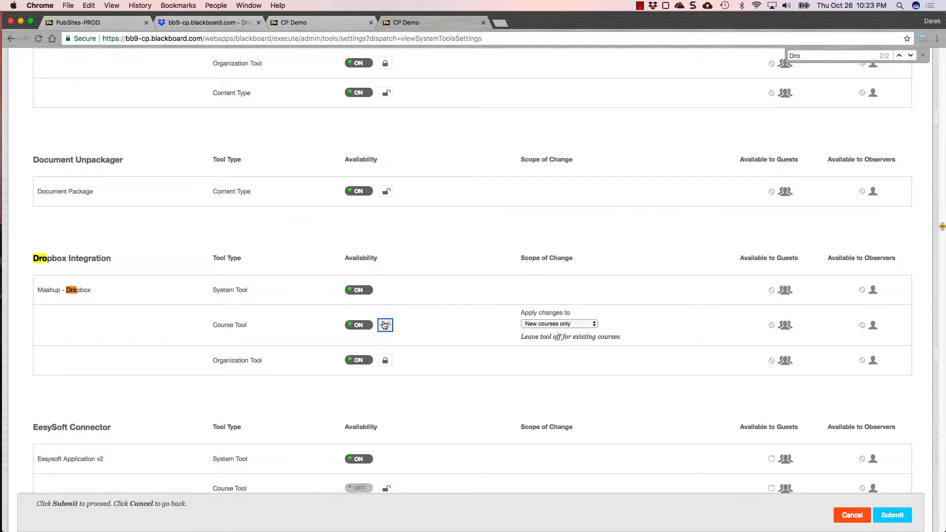
click(537, 324)
click(545, 331)
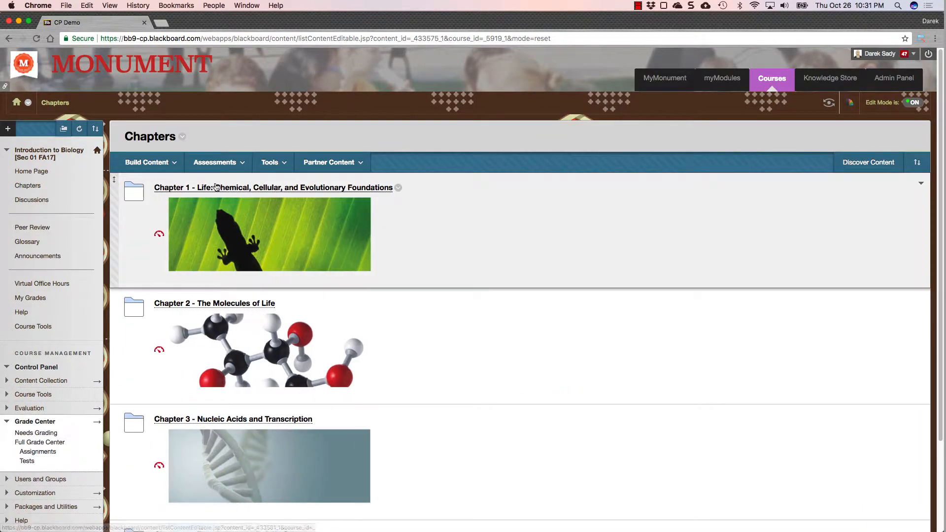
Open Assignment 1 - The Cell [Written] in the Chapter 1 folder for editing
click(223, 191)
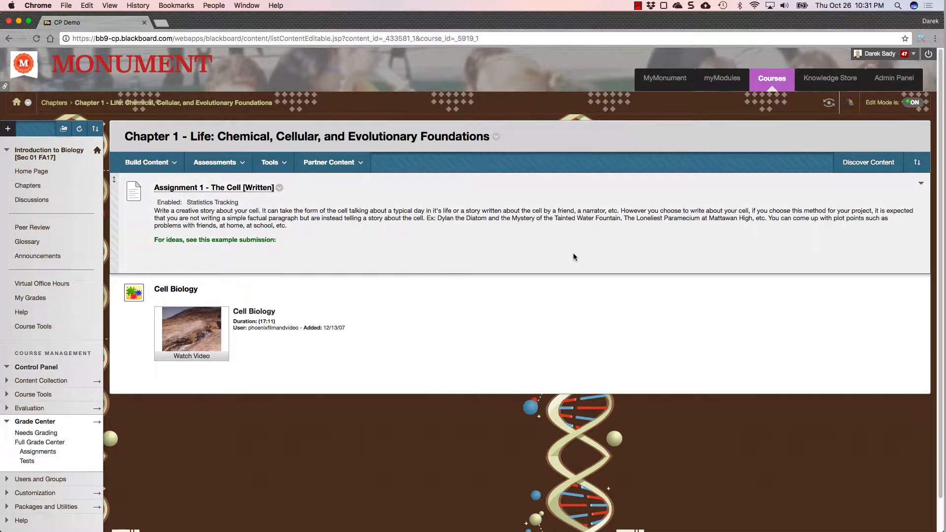
click(280, 188)
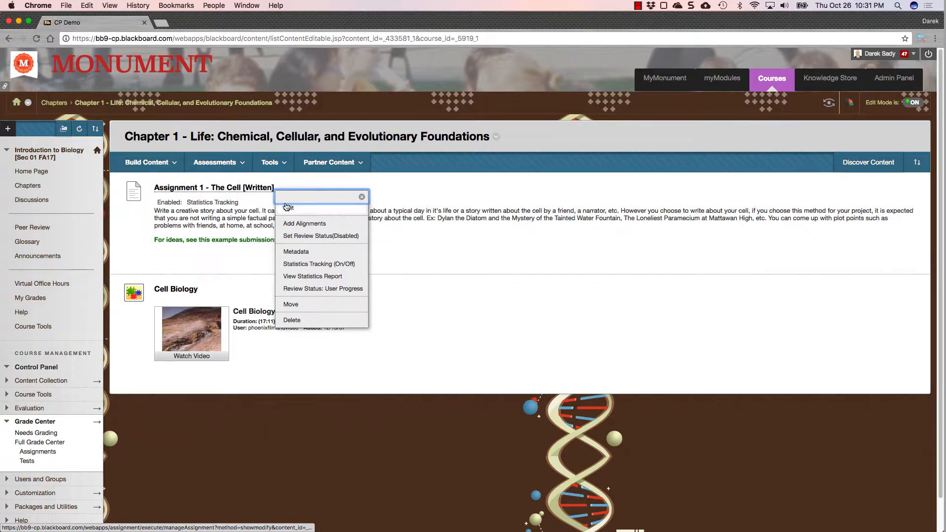
click(286, 207)
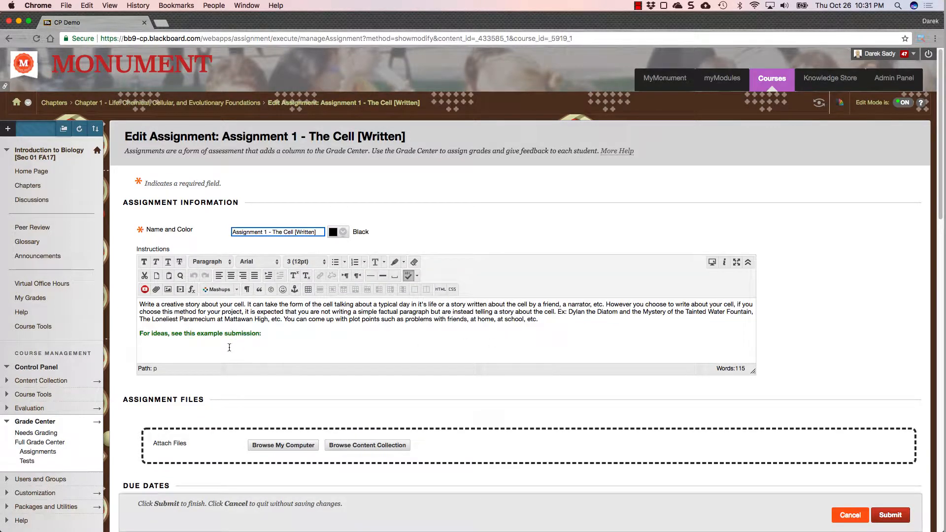
Start a Dropbox mashup at the example submission line of the instructions and sign in to Dropbox with the saved account
click(223, 348)
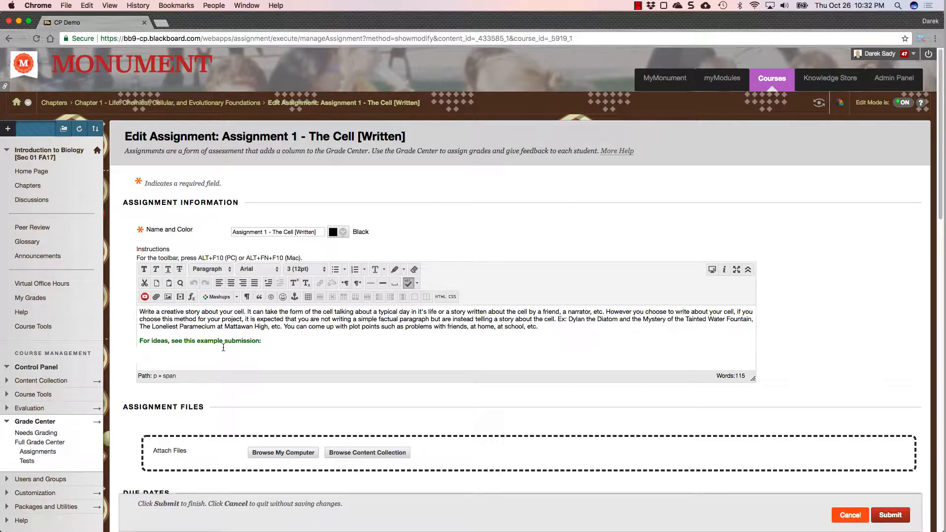
click(238, 297)
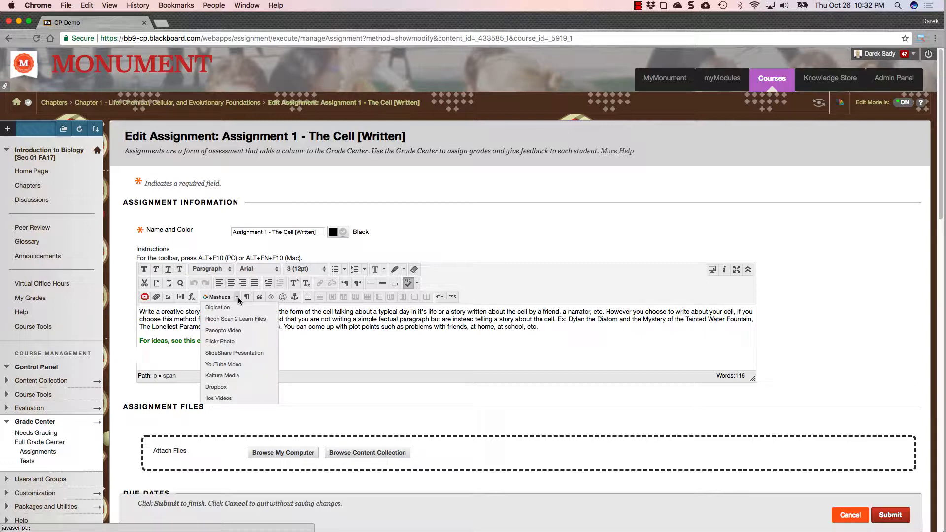
click(223, 387)
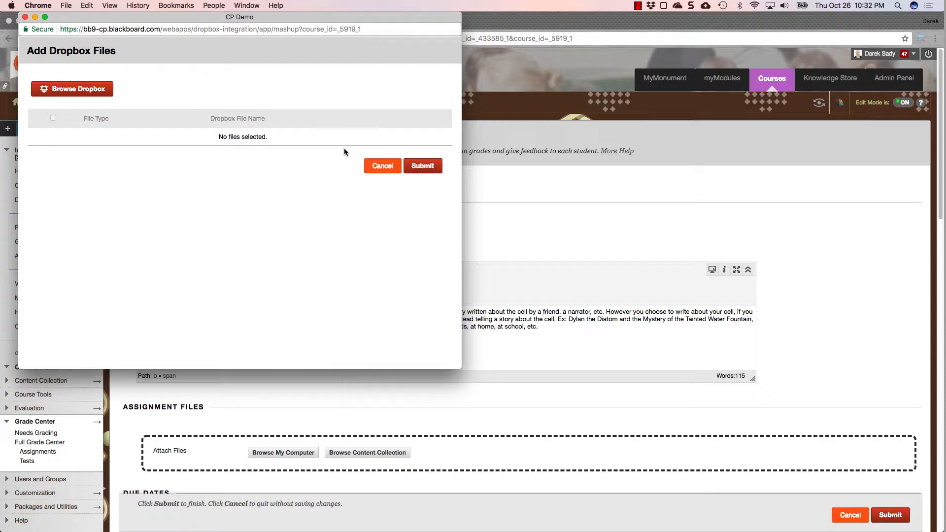
click(93, 93)
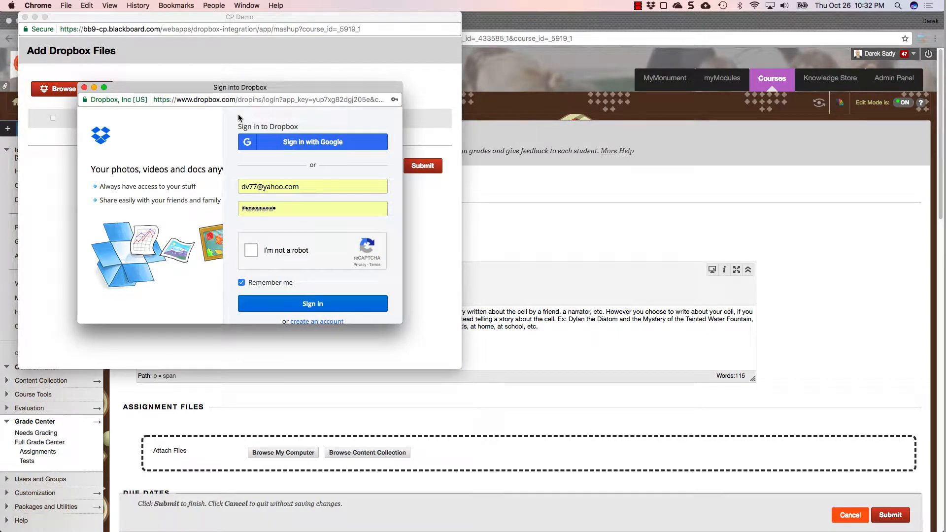
click(251, 251)
click(320, 304)
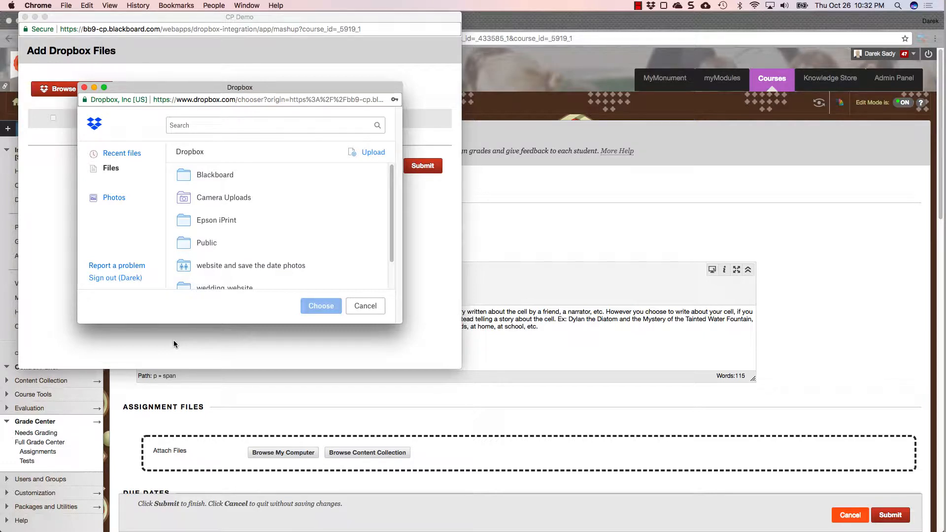
Insert A1 The Cell - Creative Writing EXAMPLE.docx from Blackboard > Introduction to Biology 101 into the instructions, and make the editor slightly taller
click(202, 175)
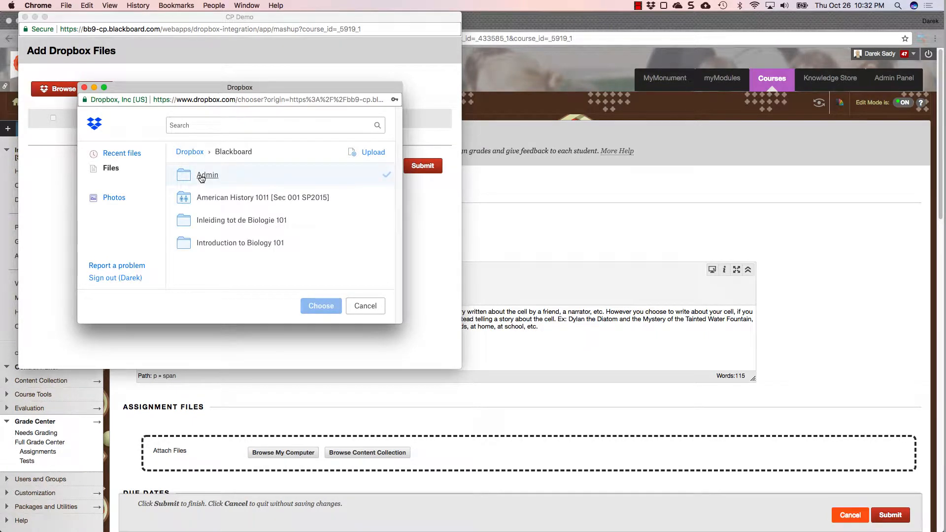
click(251, 244)
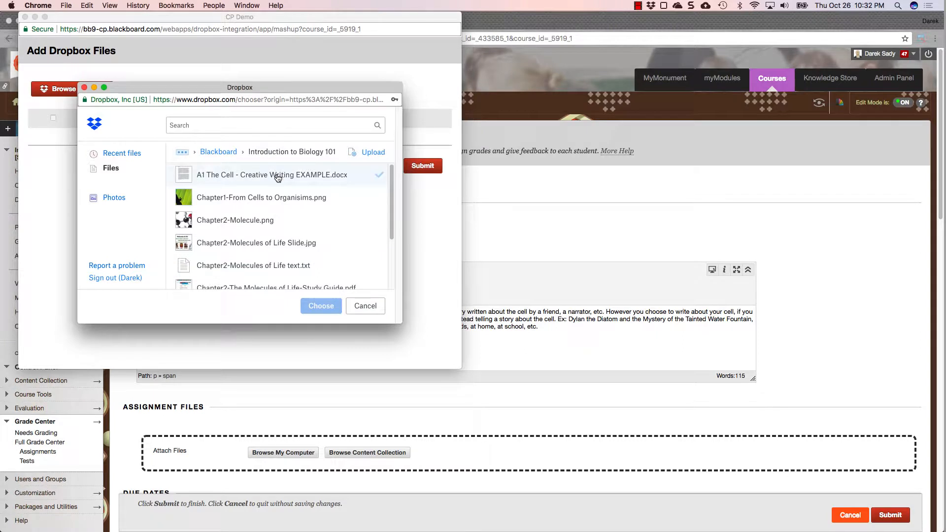
click(278, 176)
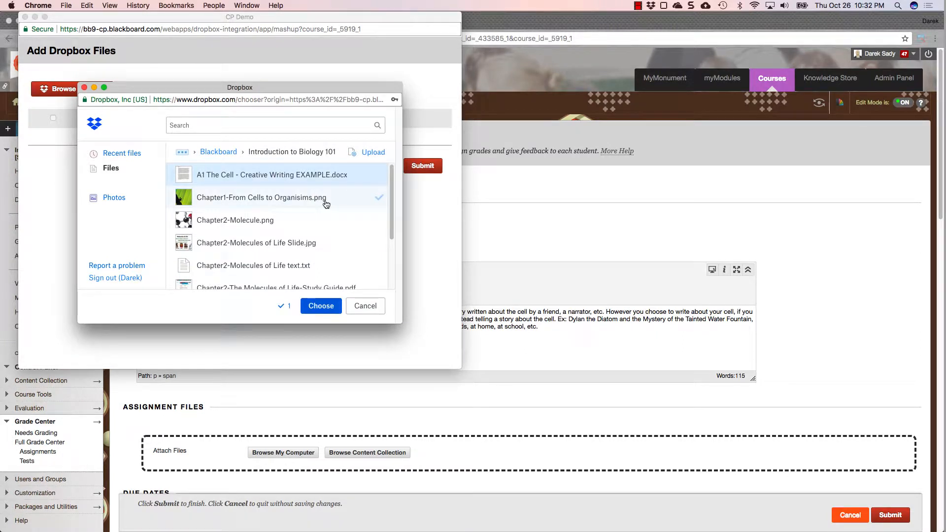
click(320, 312)
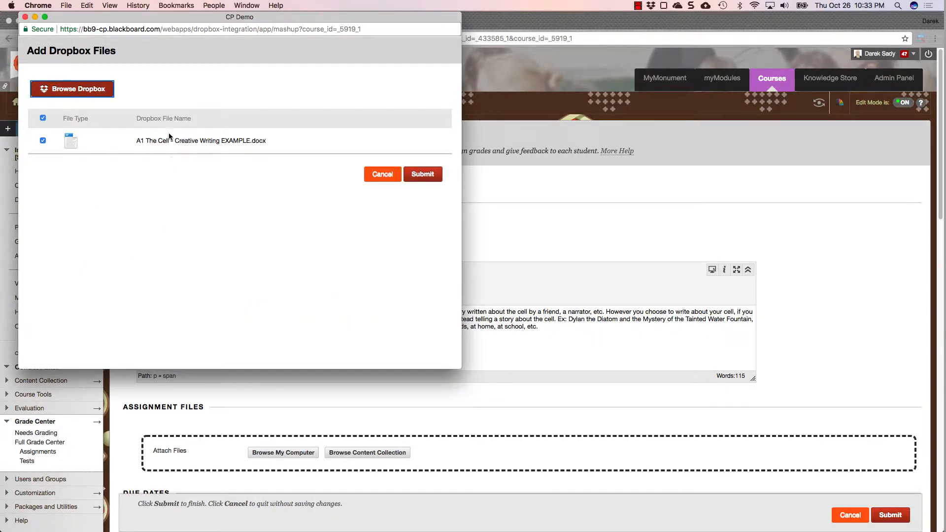
click(441, 174)
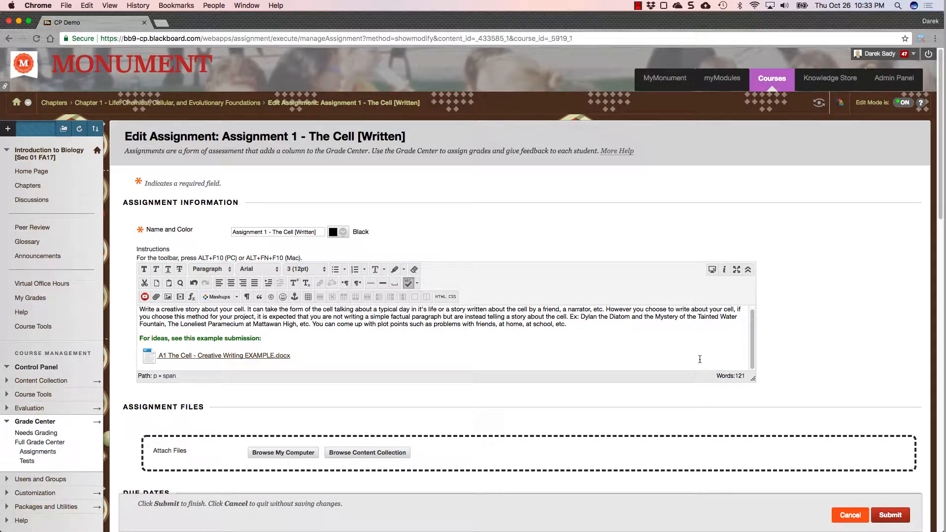
drag(750, 378, 747, 393)
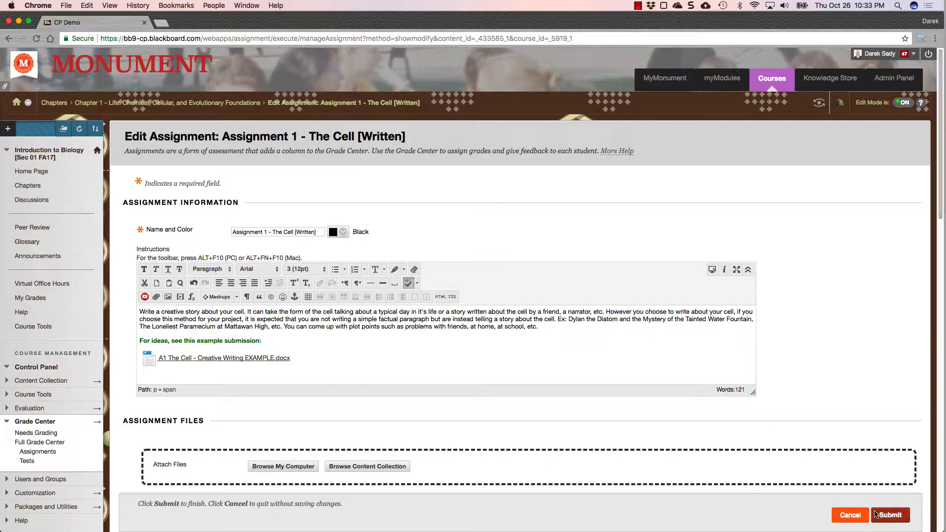
Submit the assignment edits and open the Chapter 2 - The Molecules of Life folder from Chapters
click(891, 516)
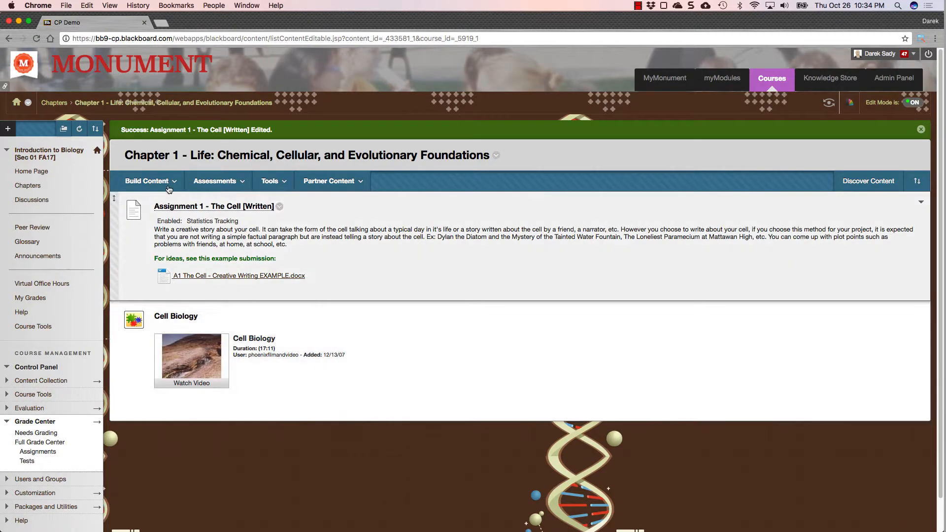
click(54, 103)
click(147, 181)
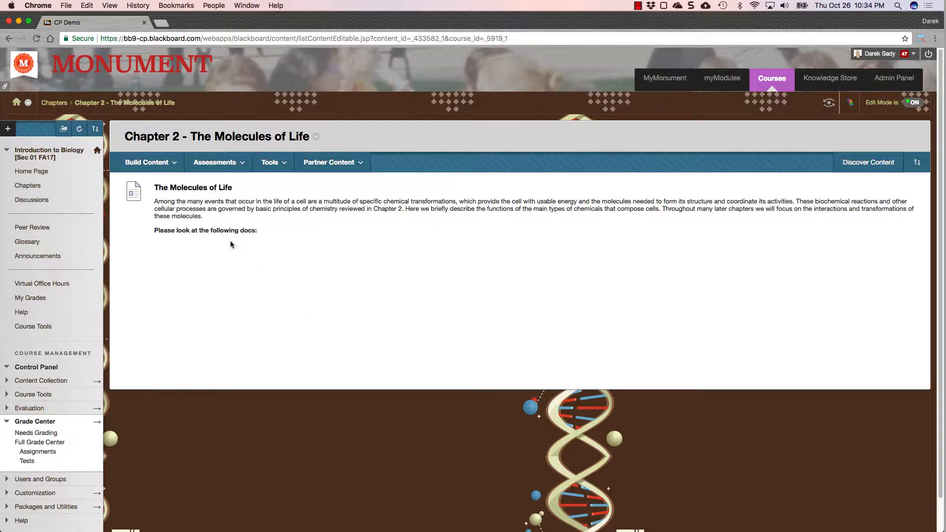
Open The Molecules of Life item in the Chapter 2 folder for editing
mouse_move(170, 166)
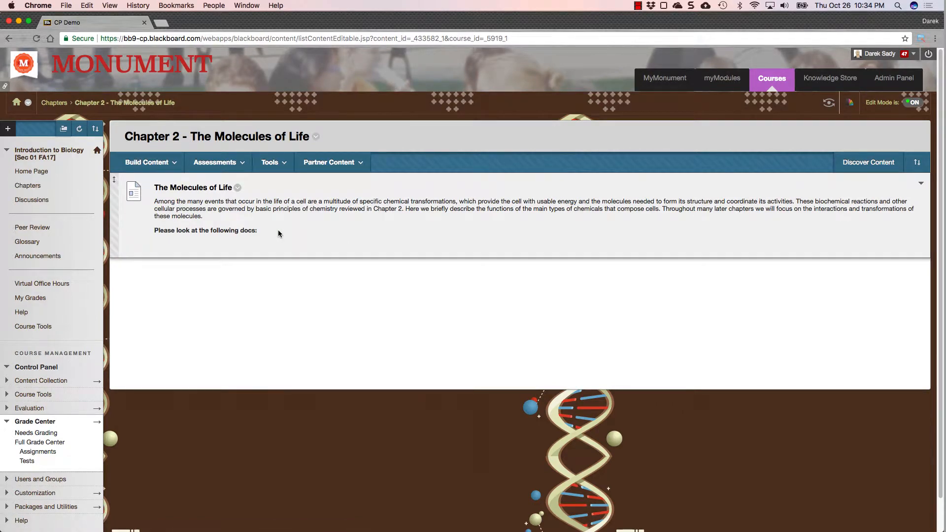
click(238, 188)
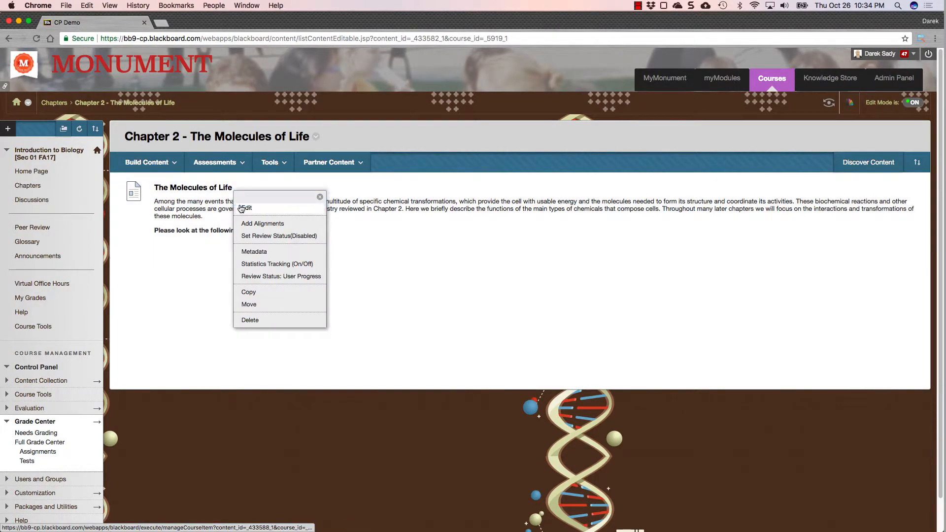
click(242, 207)
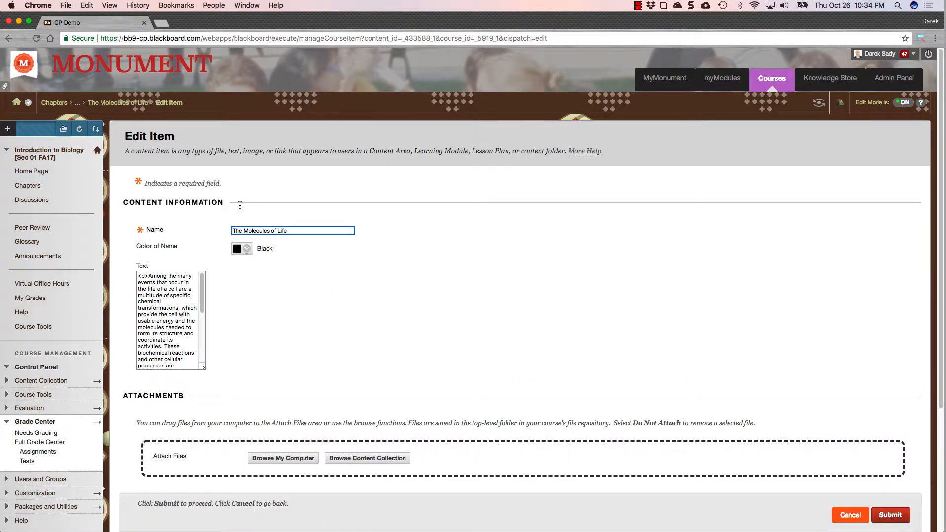
Start a Dropbox mashup on the blank line below "Please look at the following docs:" and browse the Dropbox files
click(212, 370)
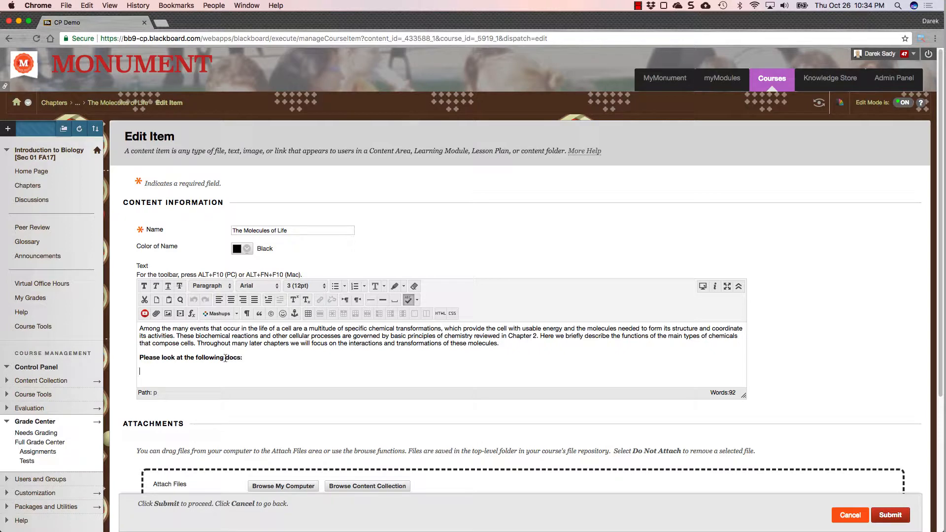
click(236, 314)
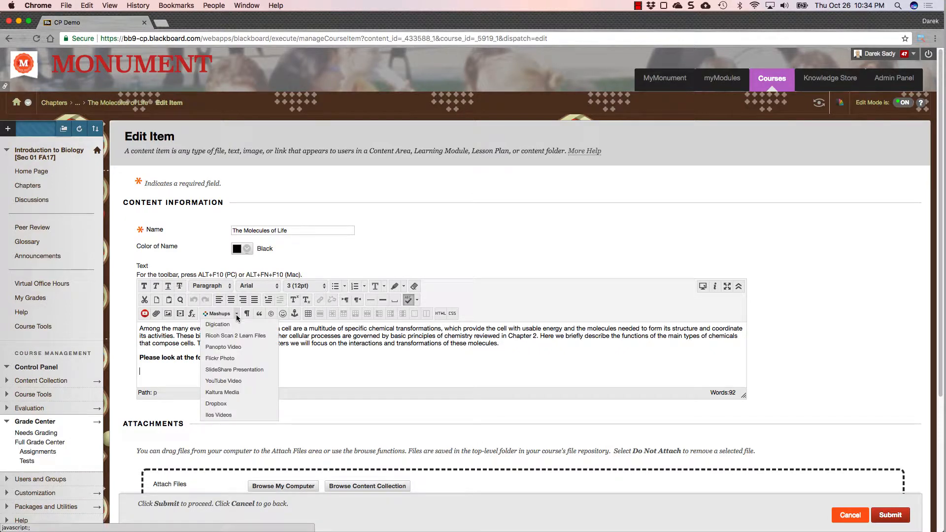
click(221, 403)
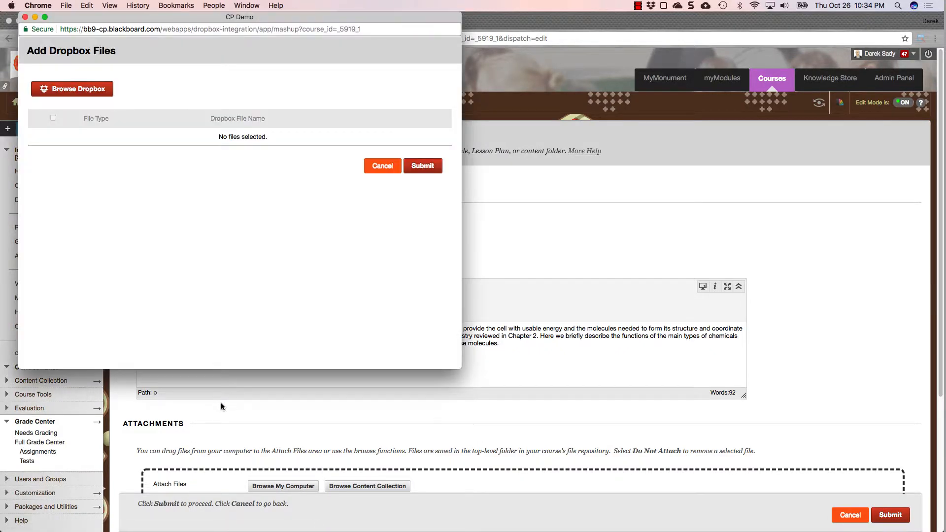
click(88, 93)
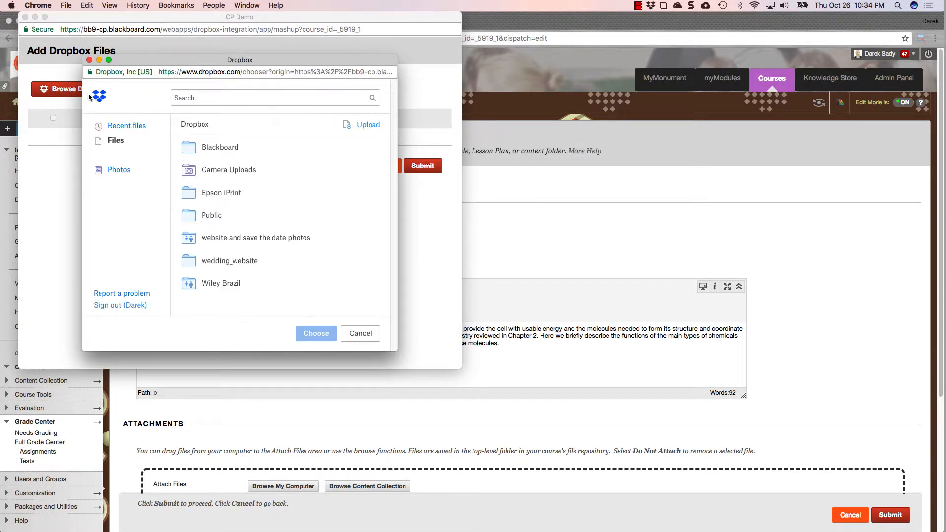
Insert Chapter2-Molecule.png and Chapter2-Molecules of Life Slide.jpg from Blackboard > Introduction to Biology 101 into the item text, and submit the item
click(218, 148)
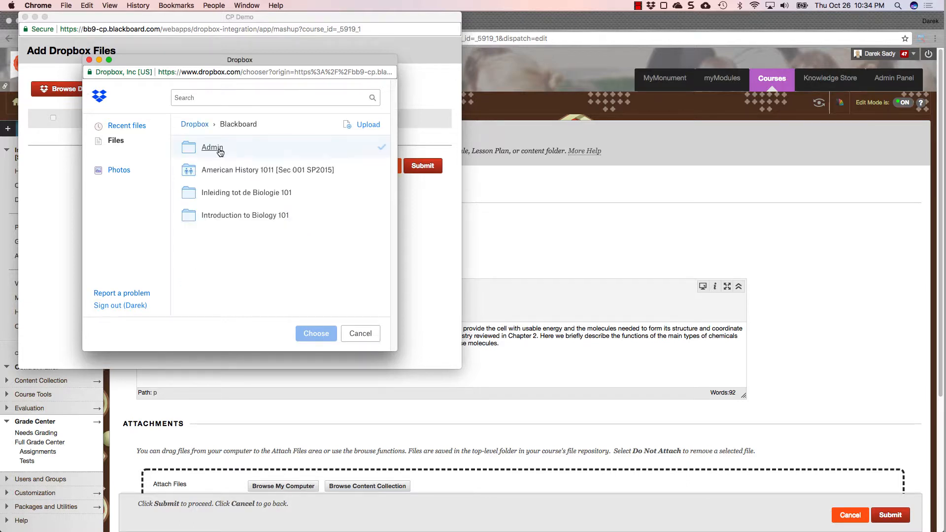
click(219, 217)
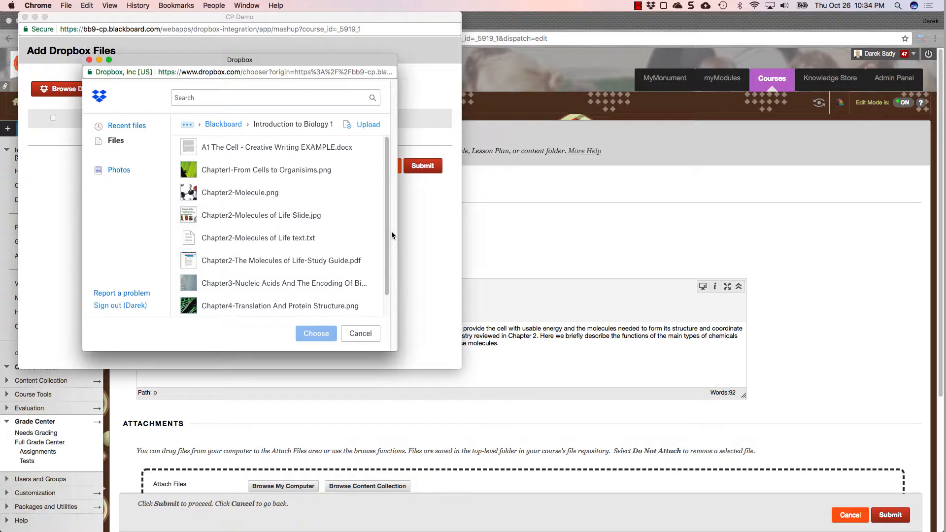
click(208, 196)
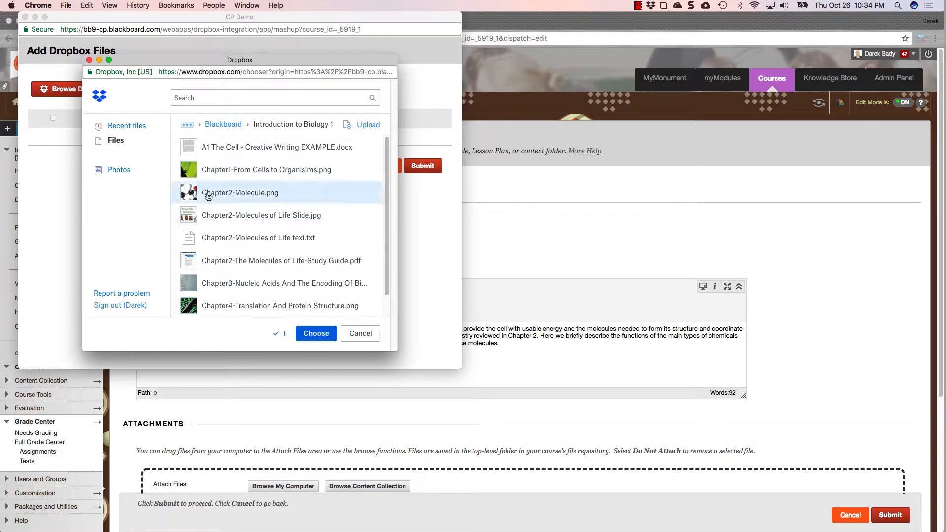
click(236, 216)
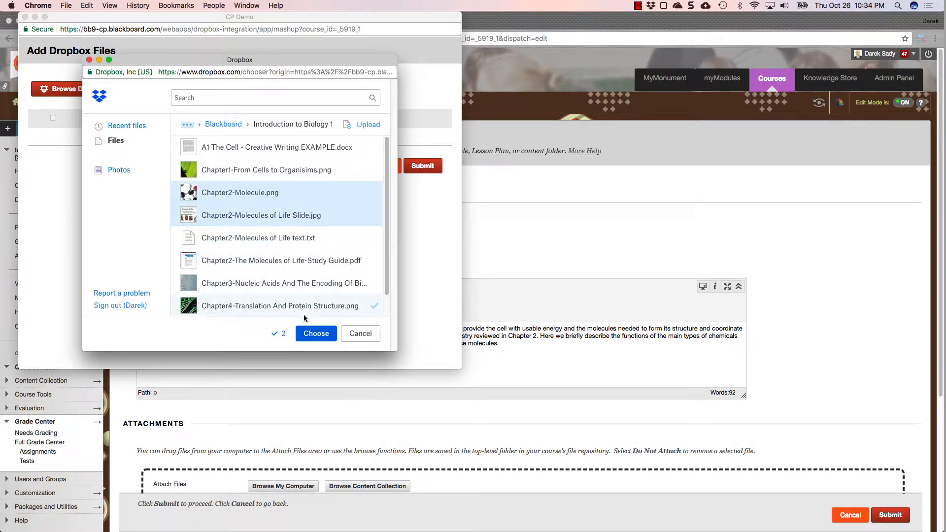
click(306, 333)
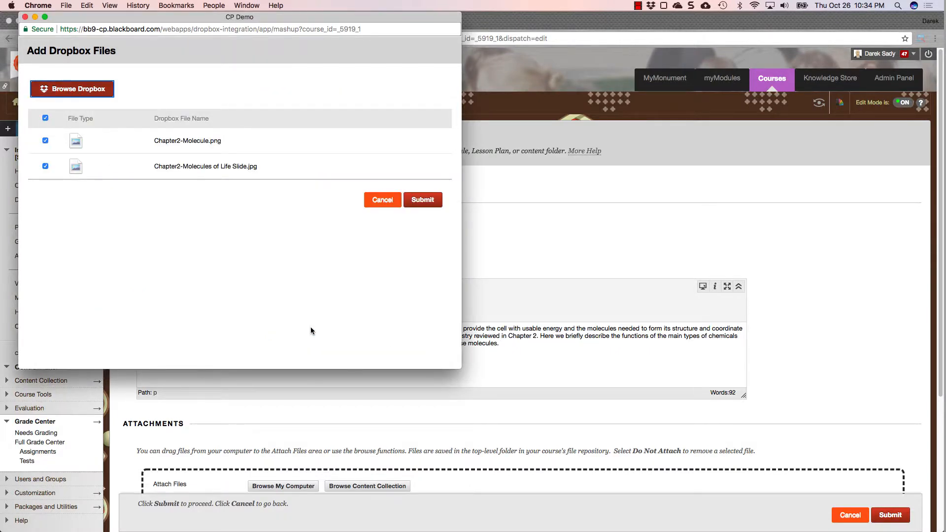
click(434, 198)
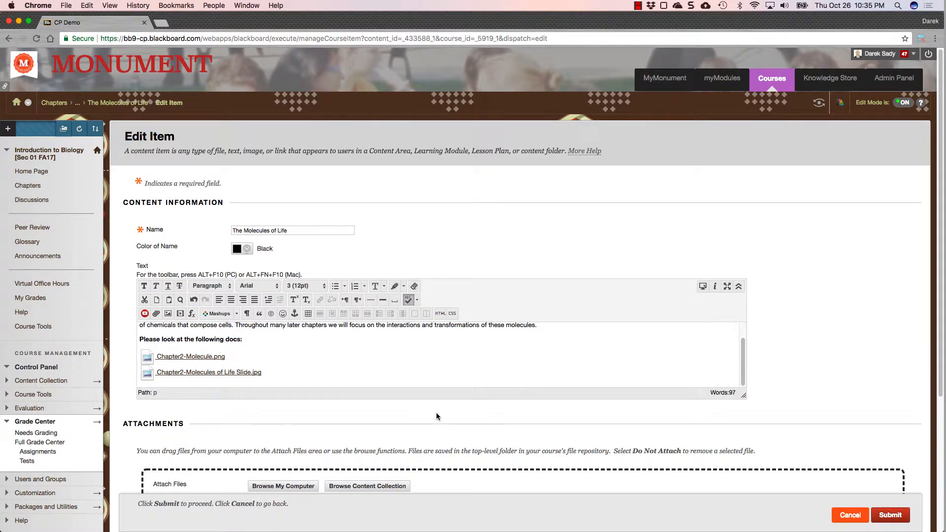
click(887, 517)
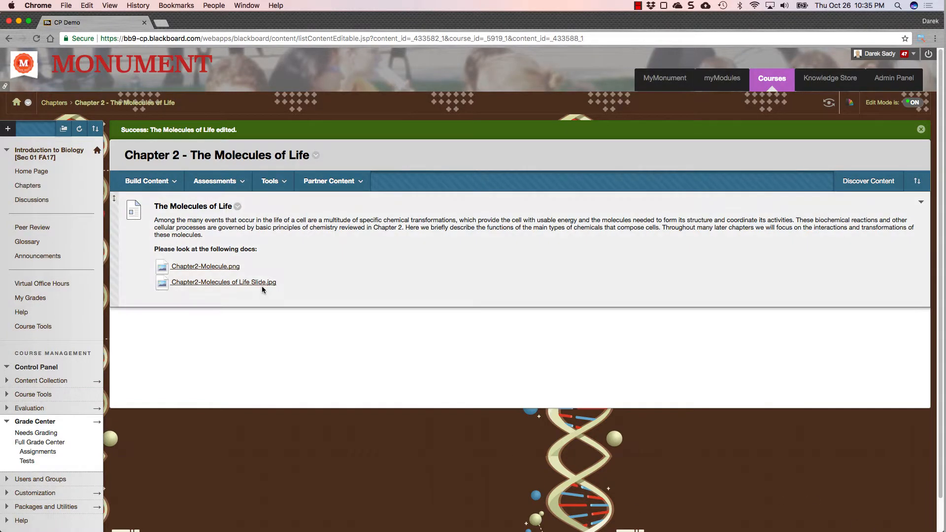
View the linked Chapter2-Molecules of Life Slide.jpg in Dropbox and return to the course page
click(261, 283)
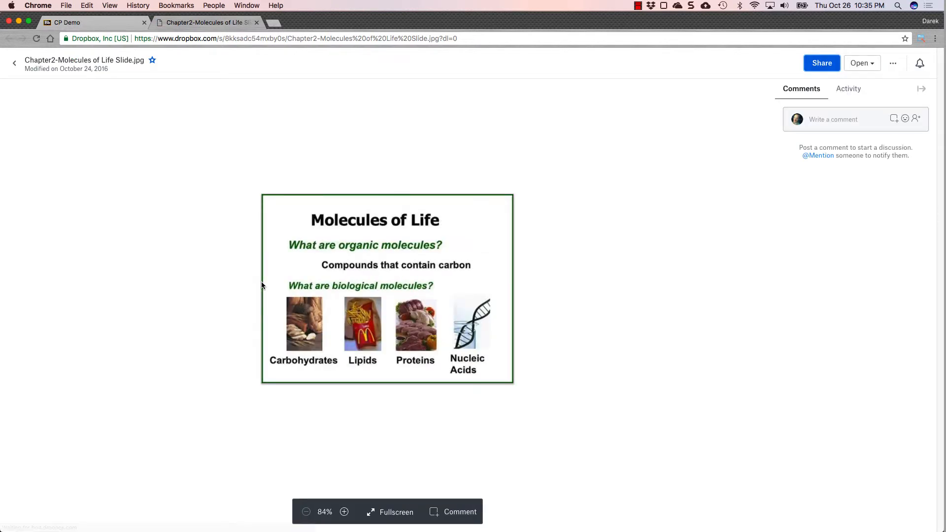
click(83, 23)
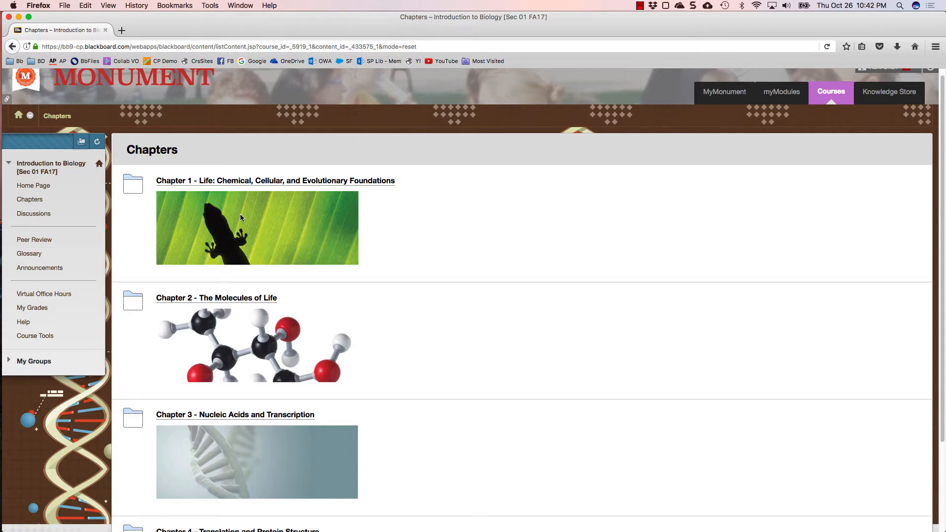
In the student's Firefox session, open Assignment 1 - The Cell [Written] from the Chapter 1 folder
click(256, 182)
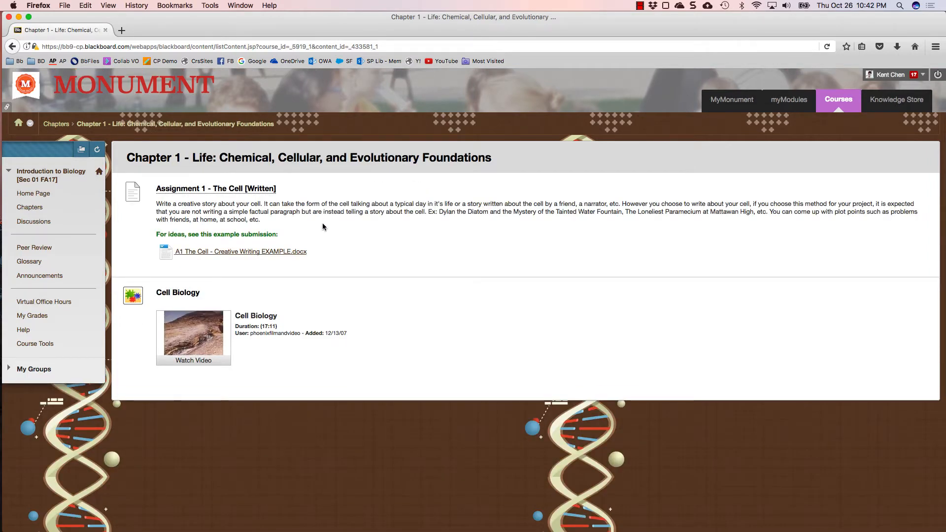
click(242, 190)
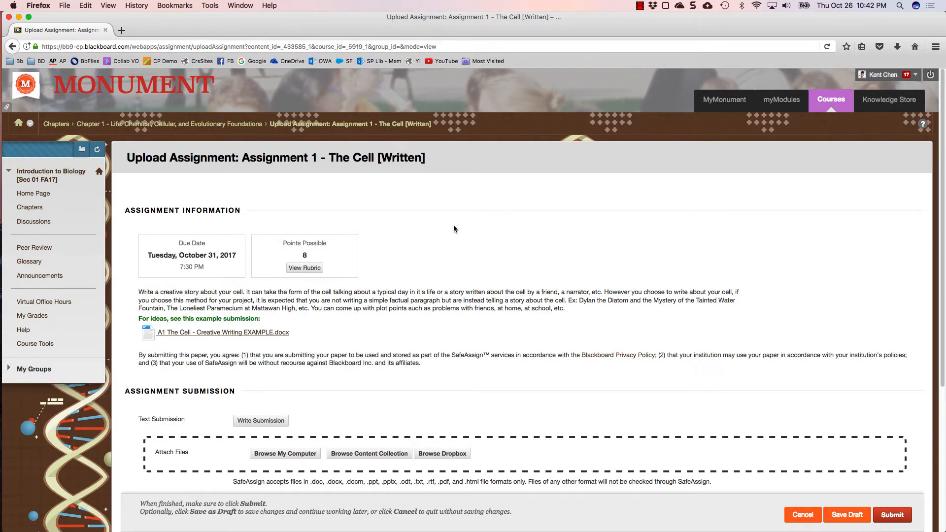
Attach A1 The Cell - Creative Writing EXAMPLE.docx from the Dropbox folder Blackboard > Introduction to Biology 101 to the assignment submission
scroll(524, 237, down, 3)
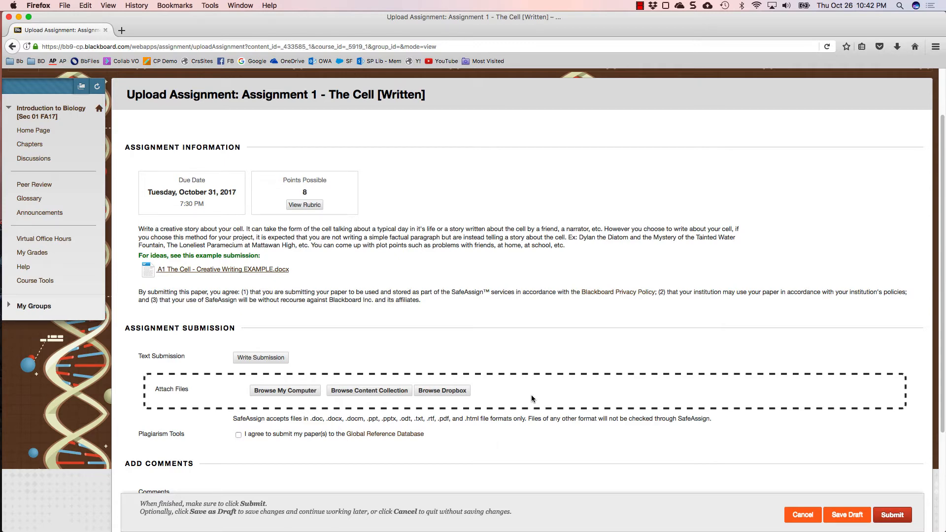
click(460, 392)
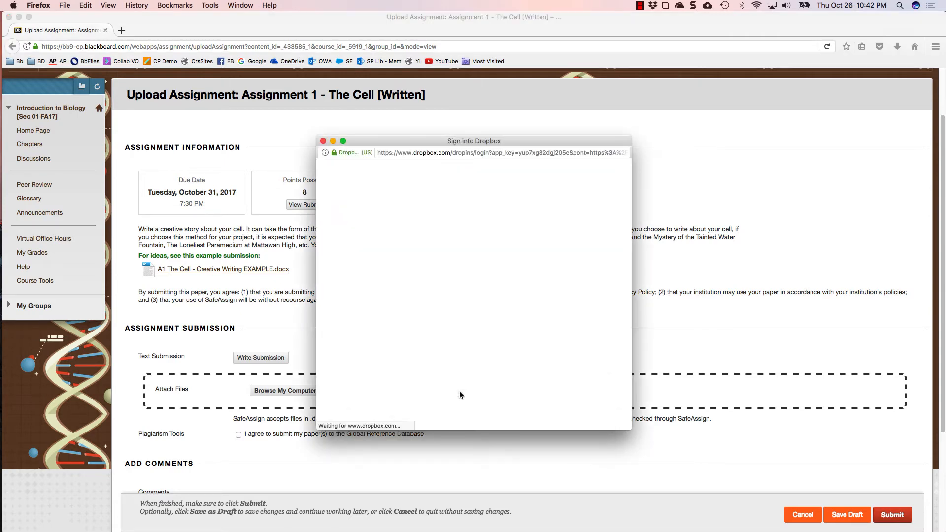
click(556, 329)
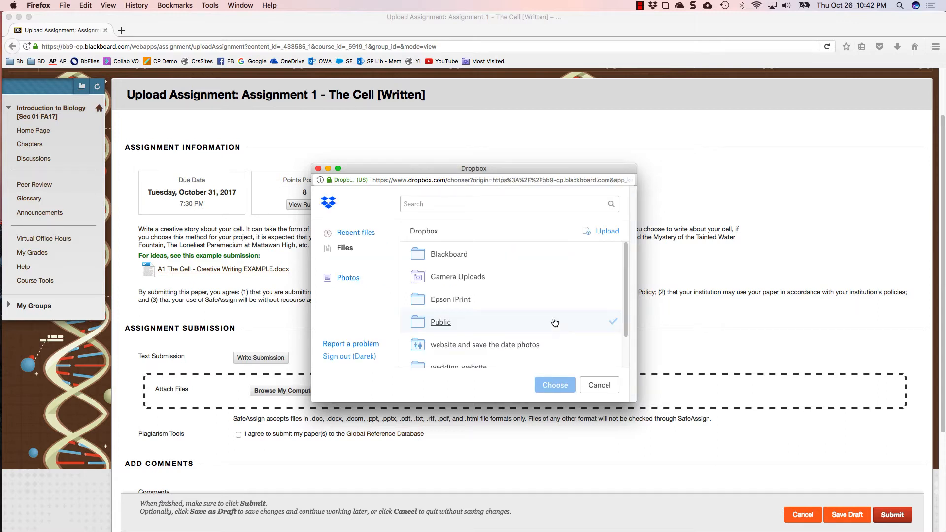
click(456, 254)
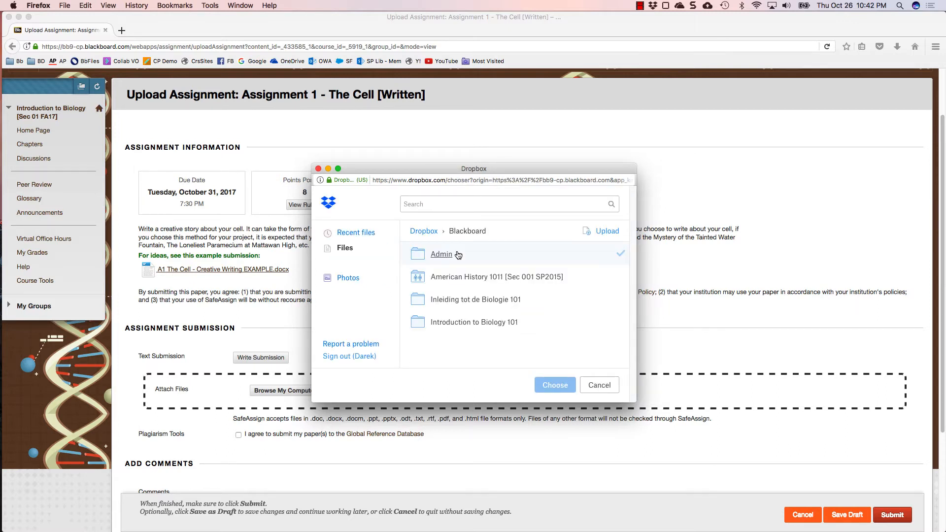
click(470, 329)
scroll(485, 263, down, 3)
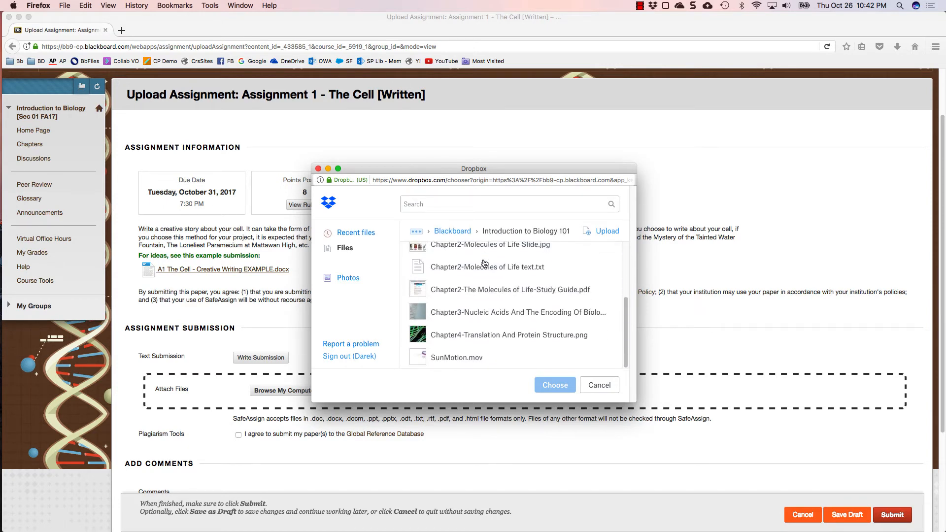
scroll(484, 263, up, 5)
click(484, 260)
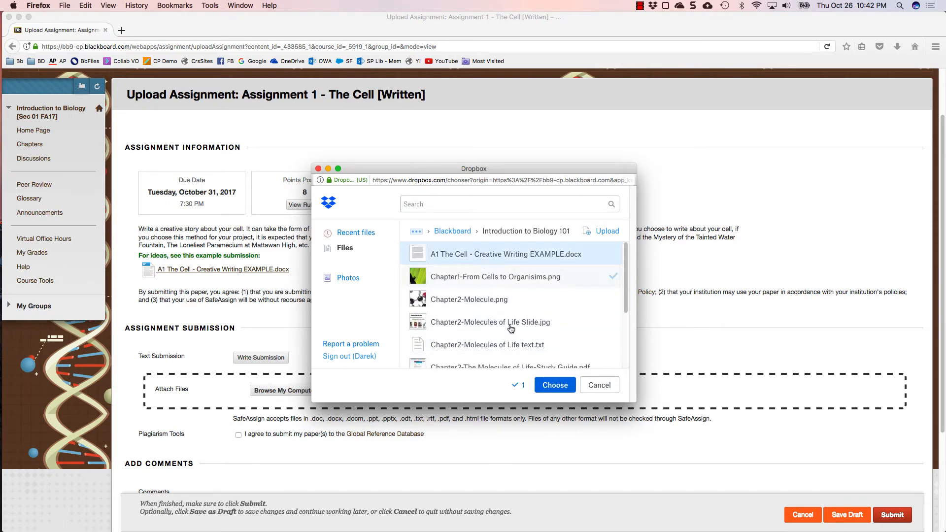
click(552, 388)
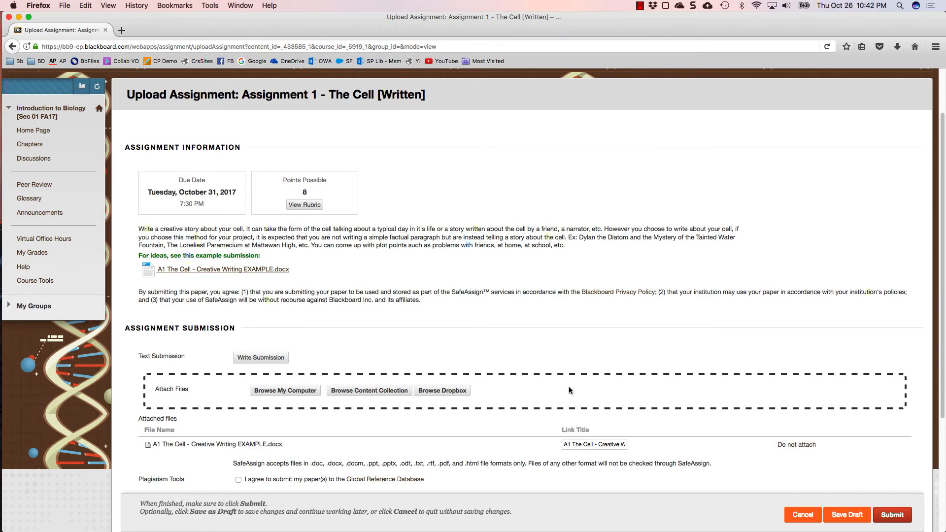
Agree to submit the paper to the Global Reference Database and submit the assignment
scroll(569, 386, down, 3)
click(239, 400)
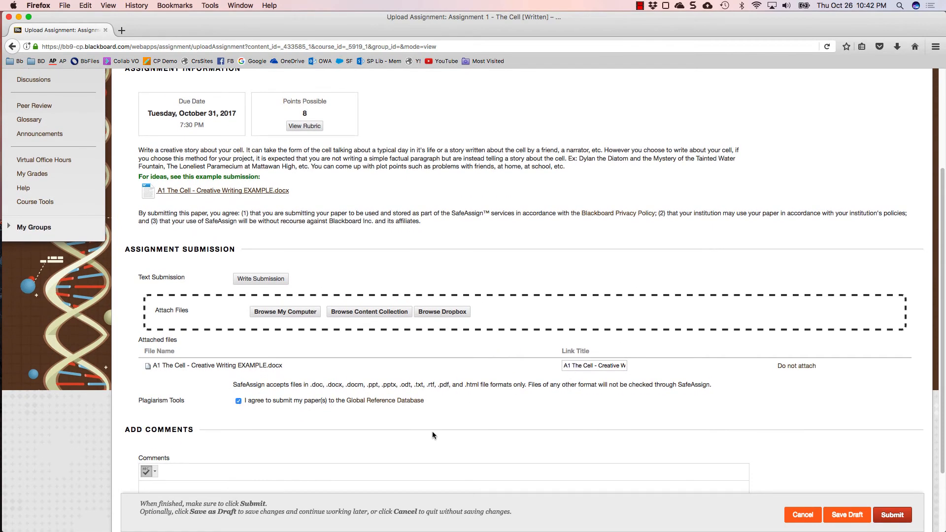
click(893, 515)
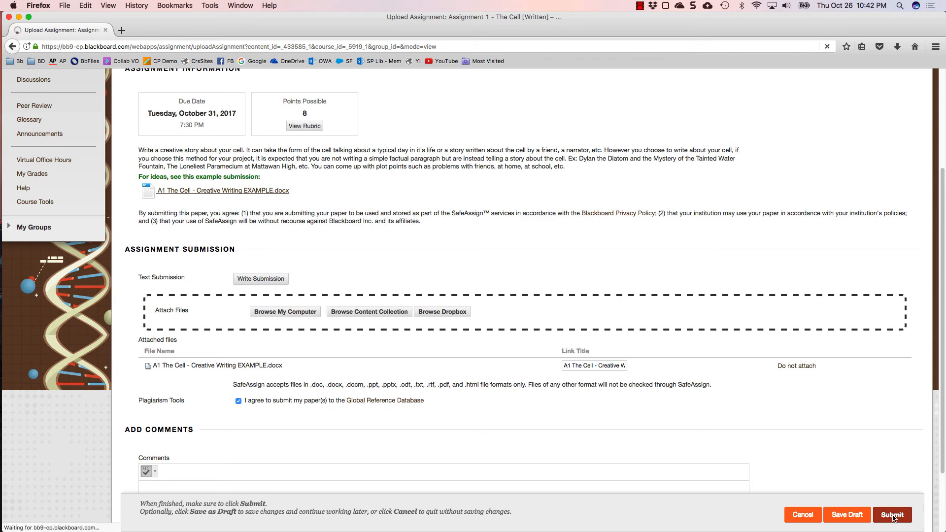